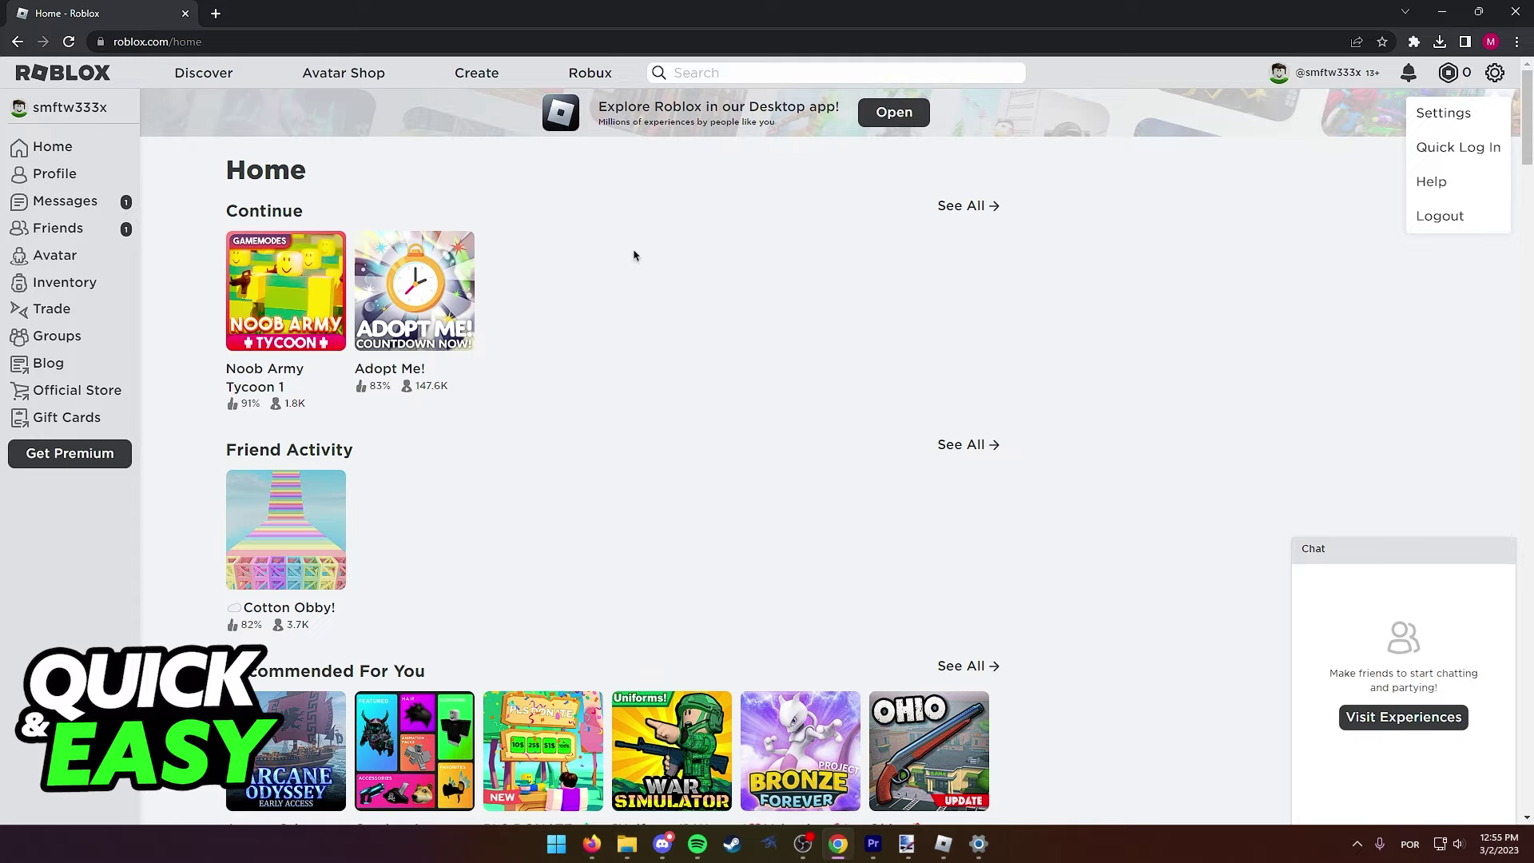
- Dismiss the gear account dropdown so the Roblox Home page is unobstructed
click(744, 318)
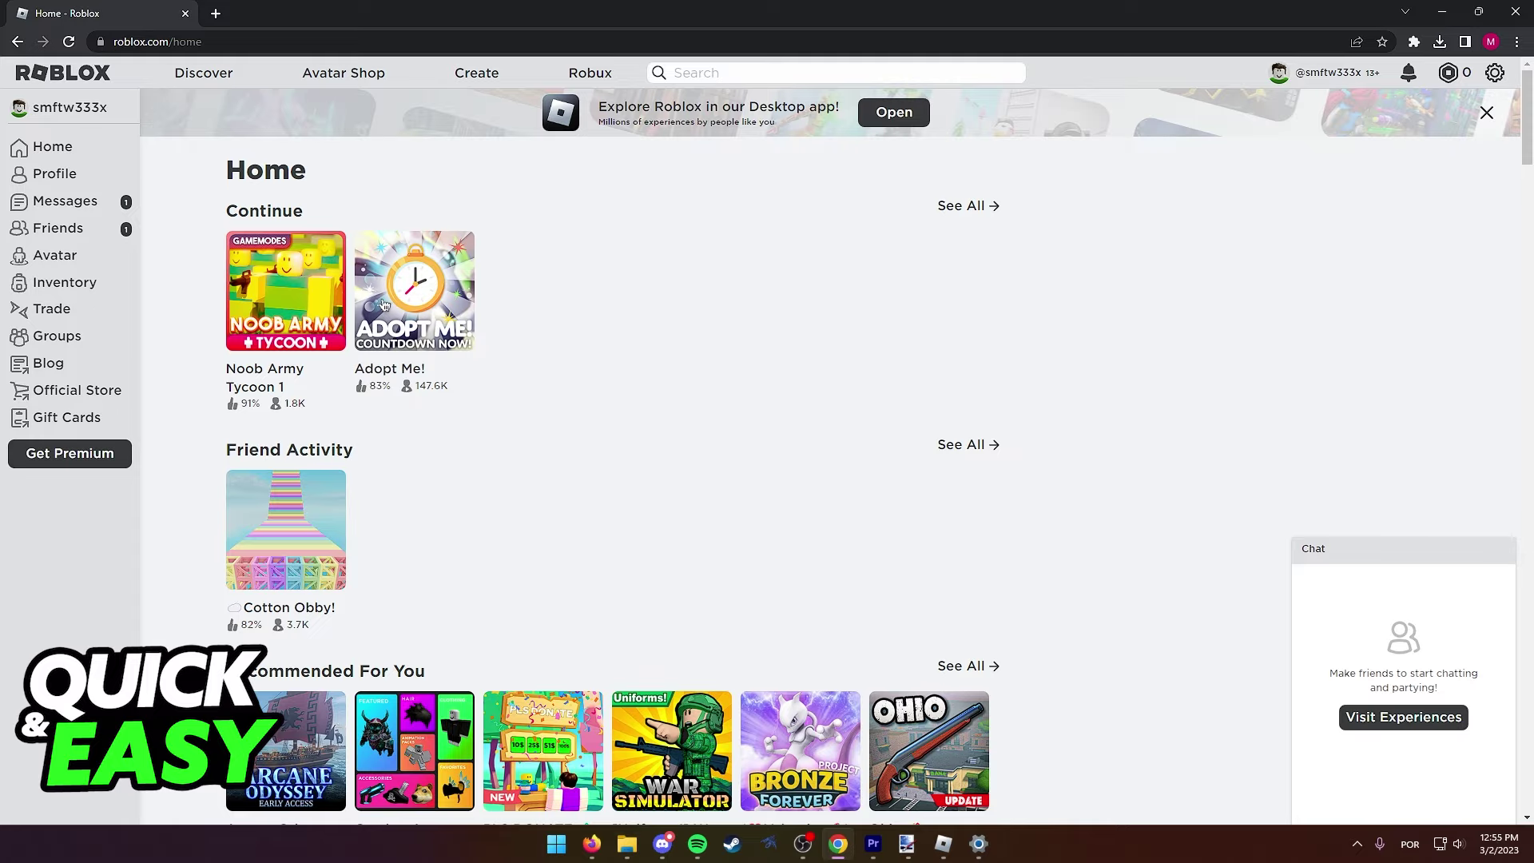
scroll(479, 359, down, 3)
scroll(285, 192, down, 3)
scroll(359, 359, up, 8)
scroll(480, 361, down, 3)
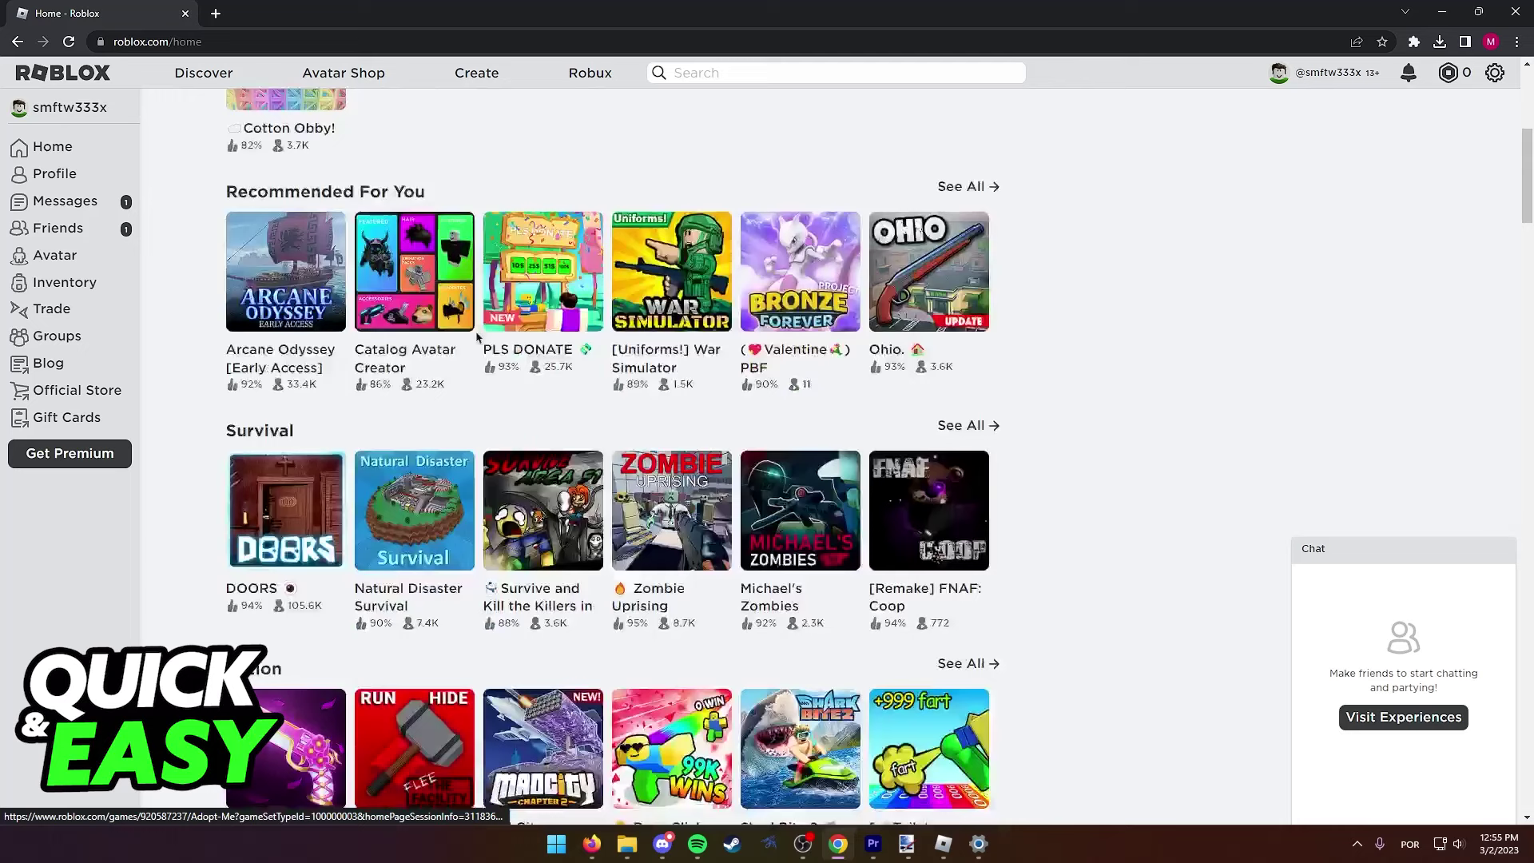
scroll(637, 377, up, 5)
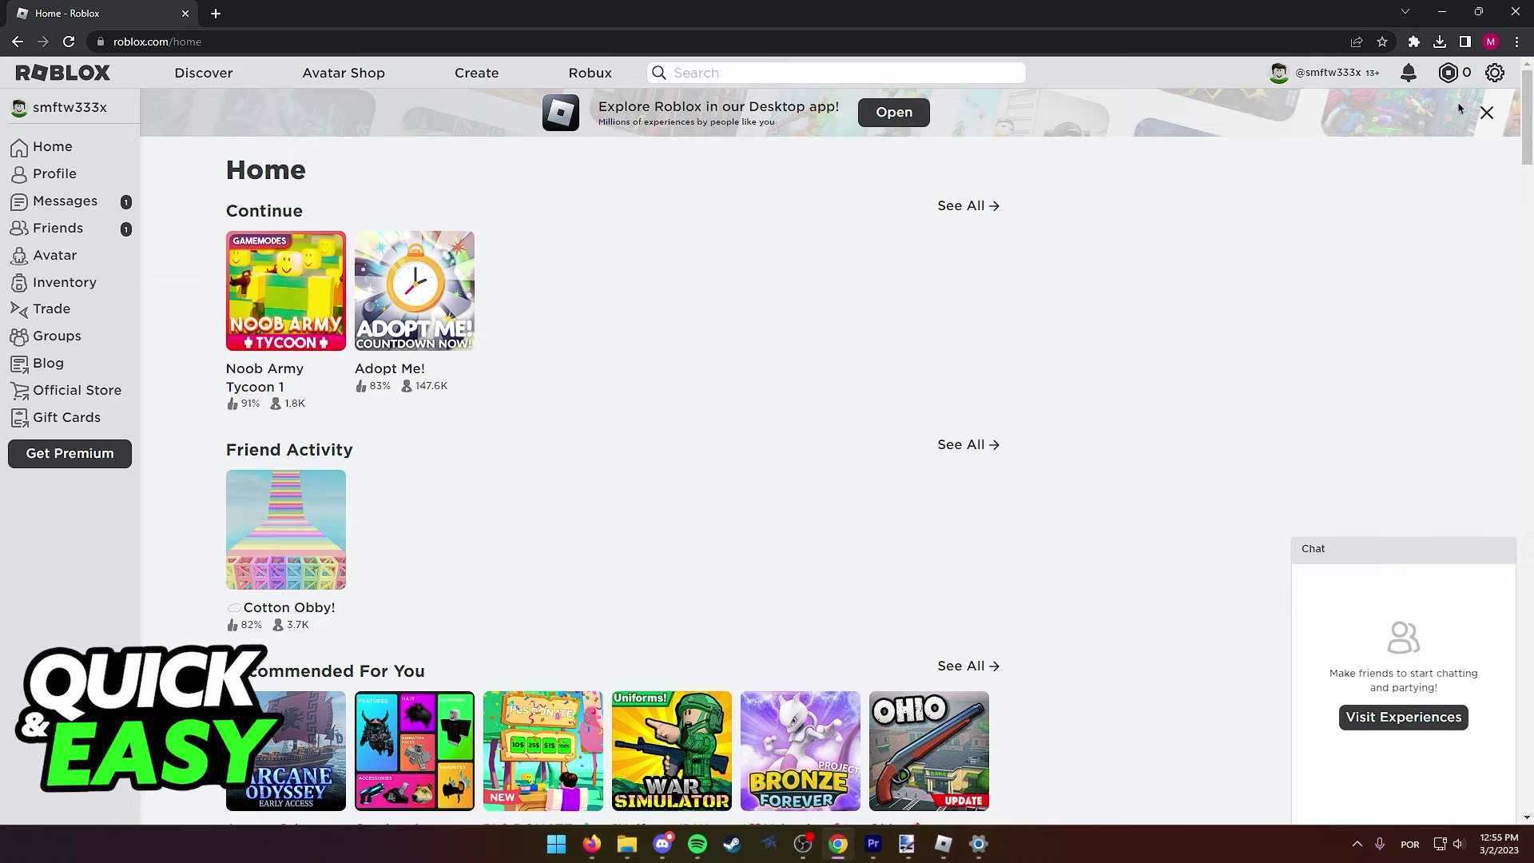
- Go to My Settings from the gear menu, landing on Account Info
click(1499, 77)
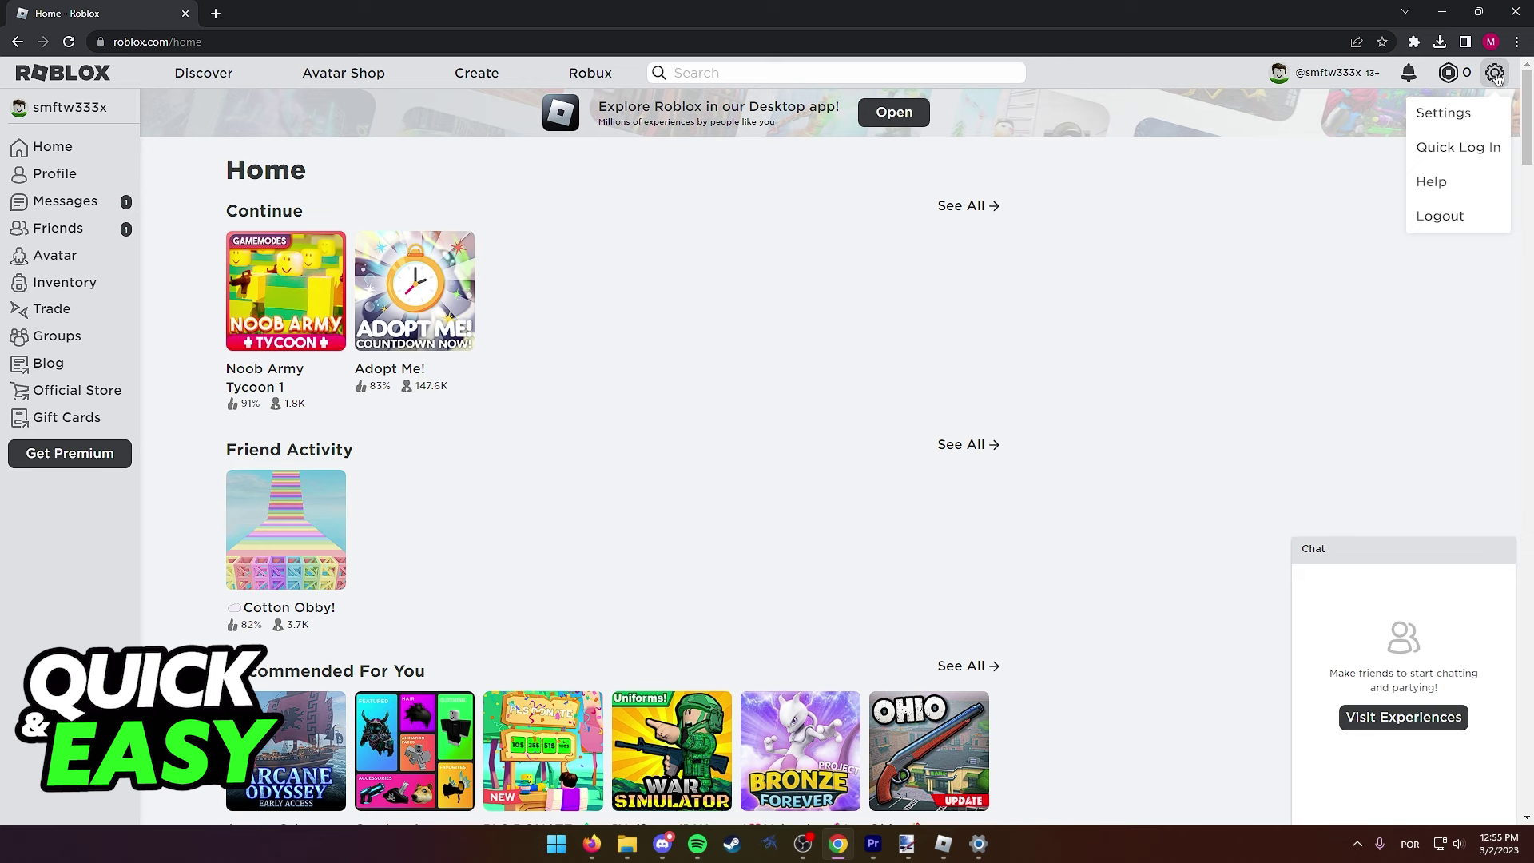
click(1446, 113)
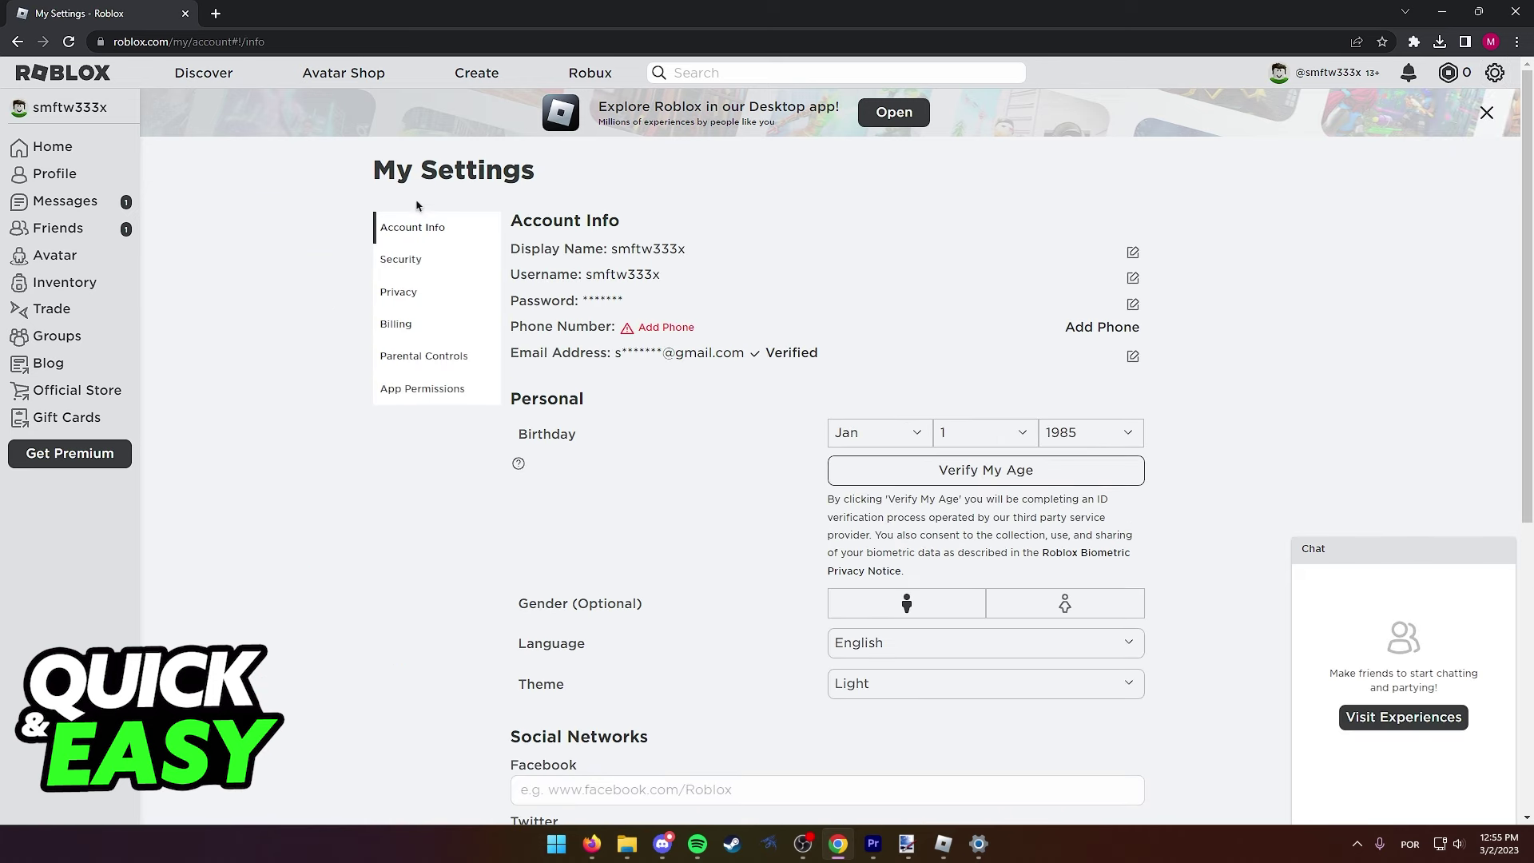
click(408, 262)
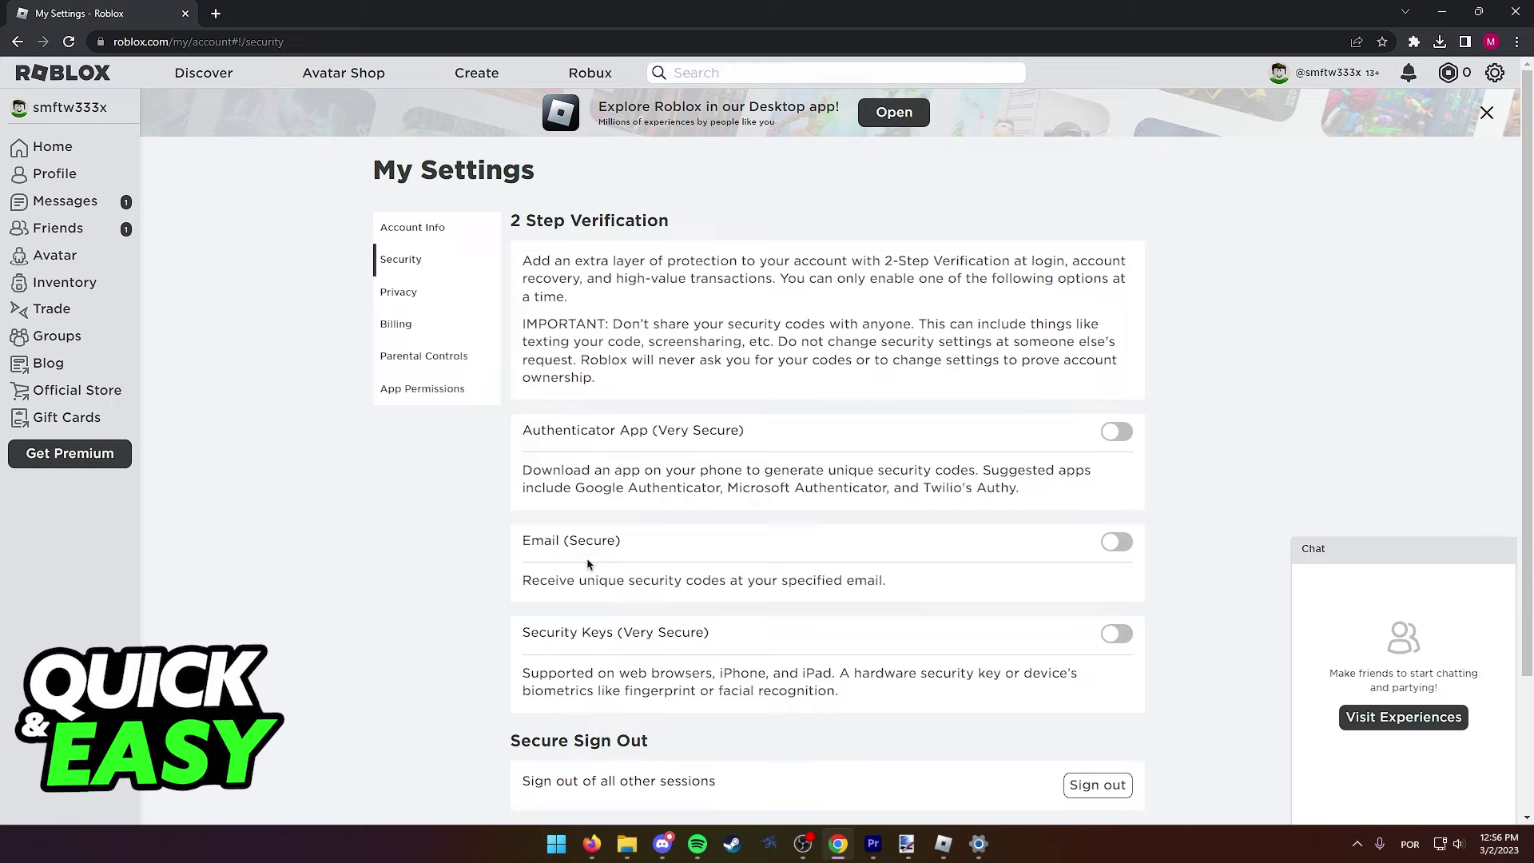
drag(522, 642, 707, 631)
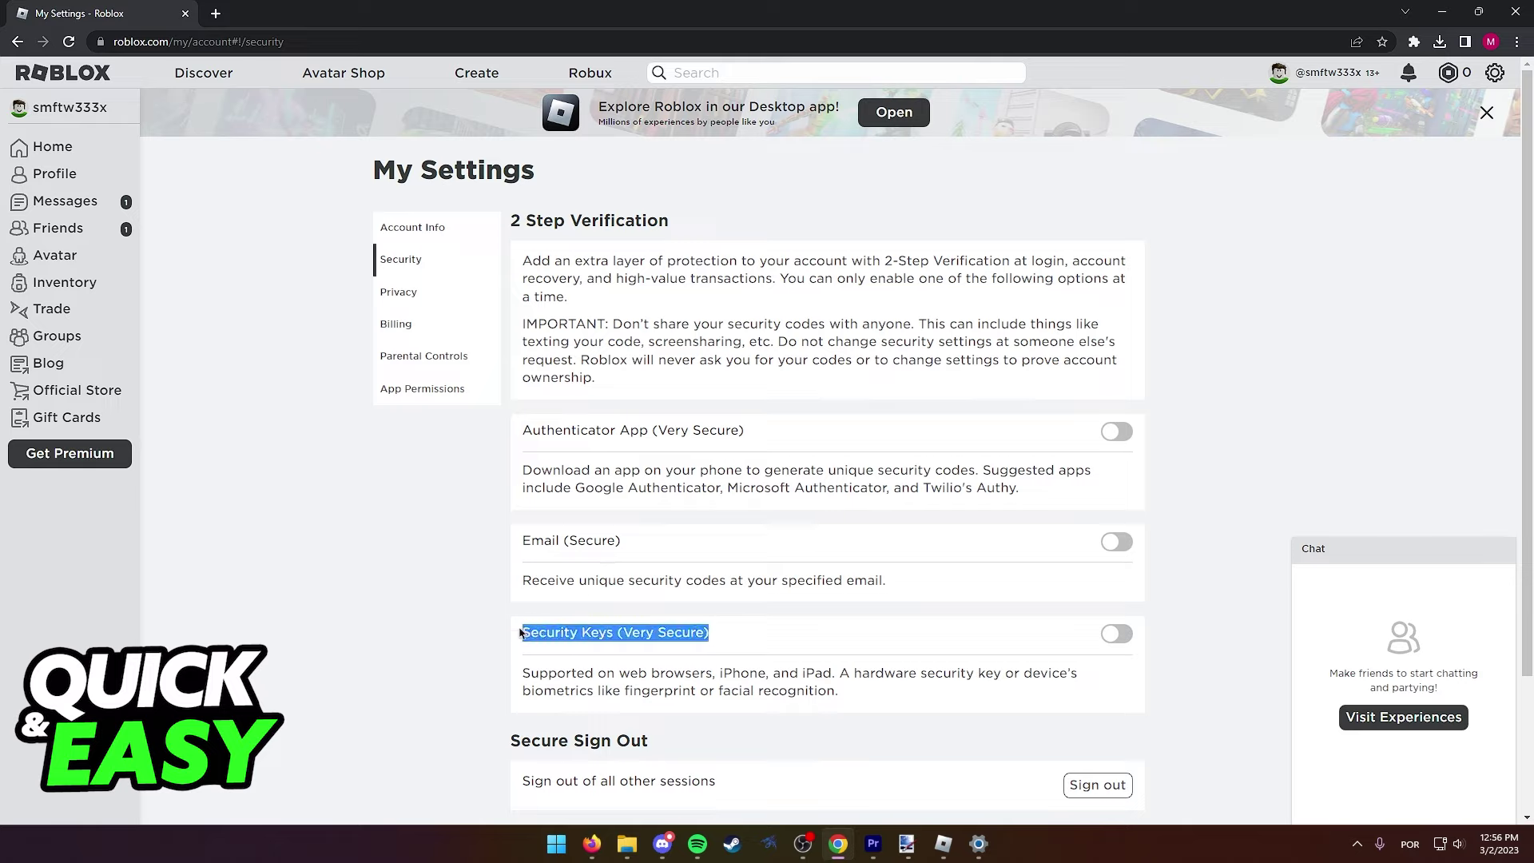
click(524, 632)
drag(524, 632, 703, 645)
click(720, 634)
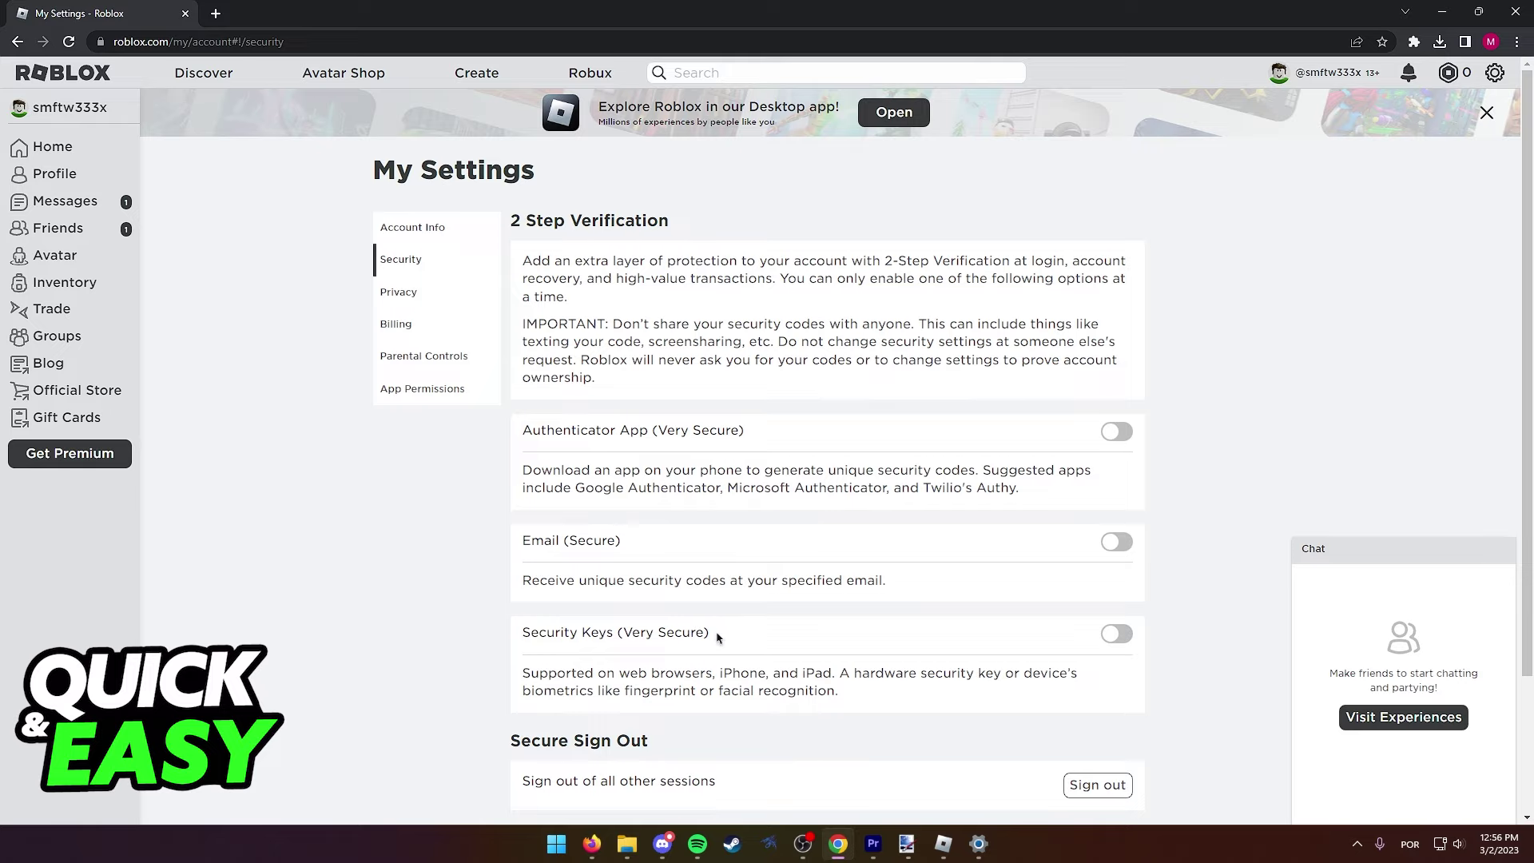
scroll(719, 633, down, 1)
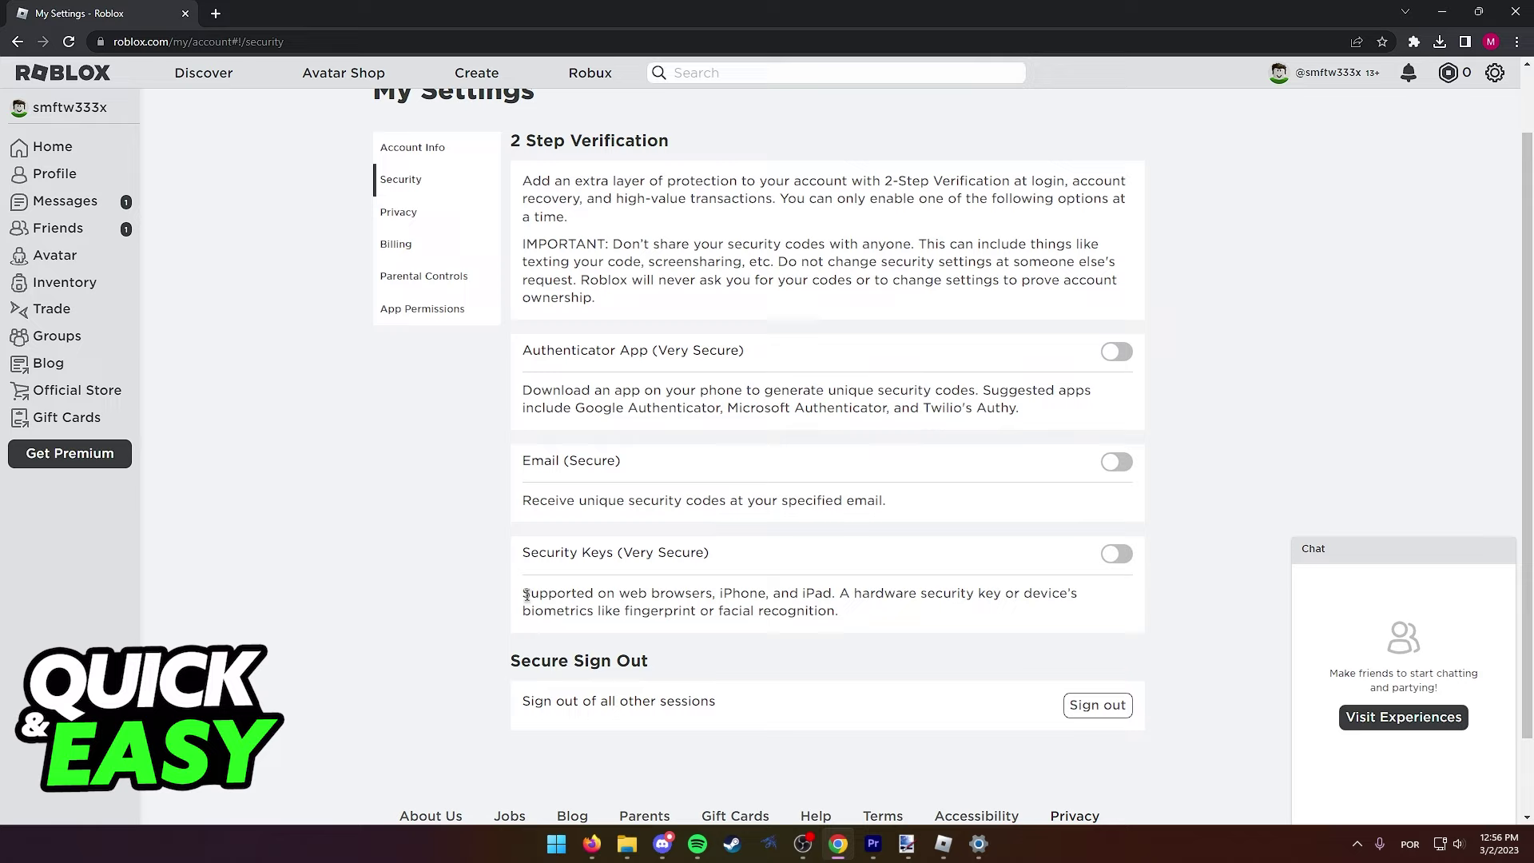
drag(527, 595, 1079, 596)
click(1023, 594)
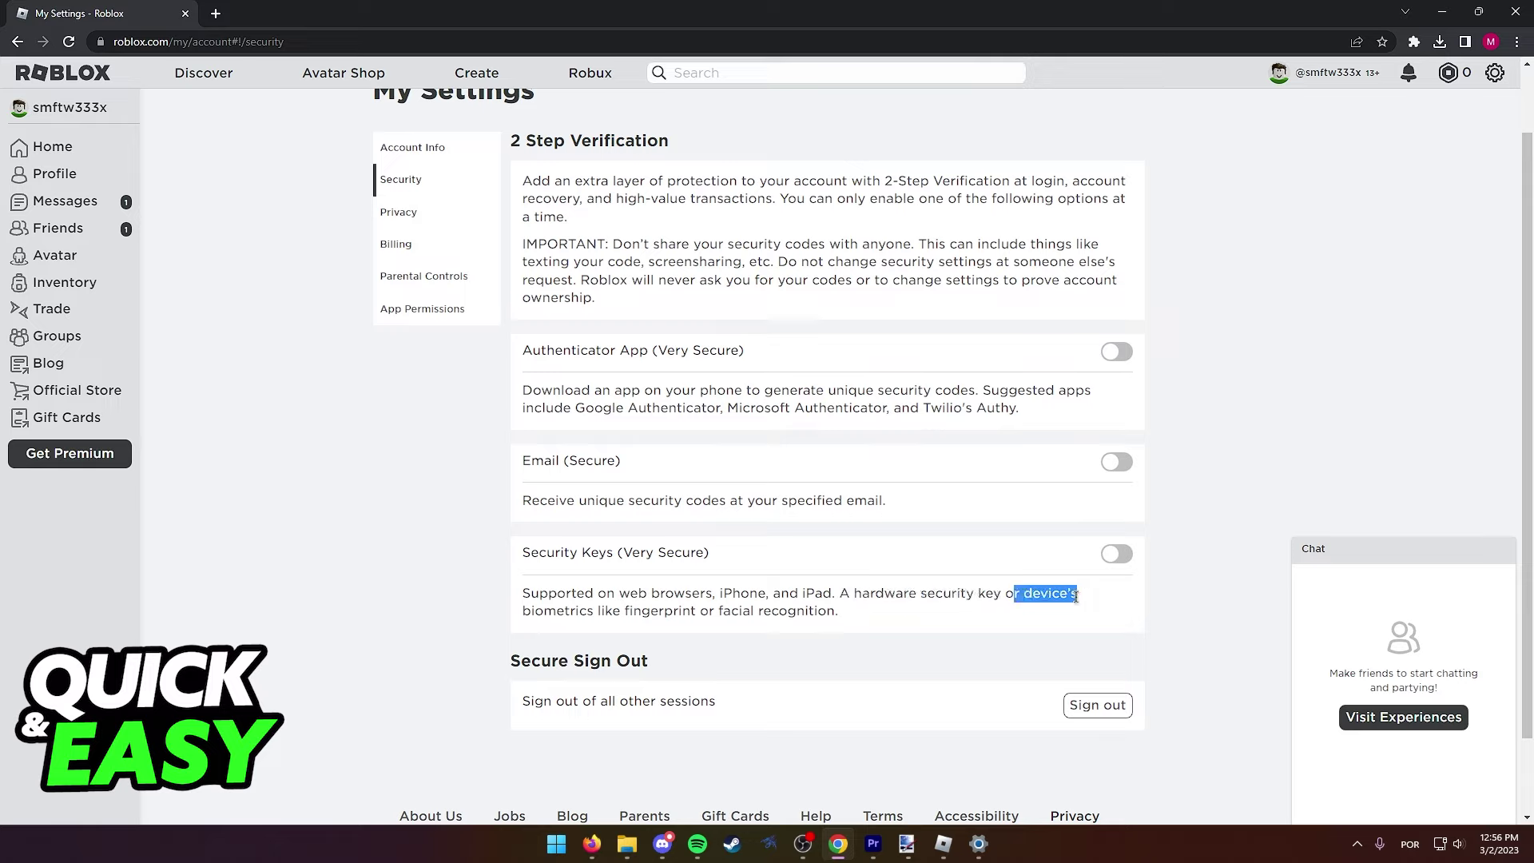
click(1039, 600)
- Try the Security Keys toggle, accept the Turn on Authenticator First notice, and enter the password
click(1115, 553)
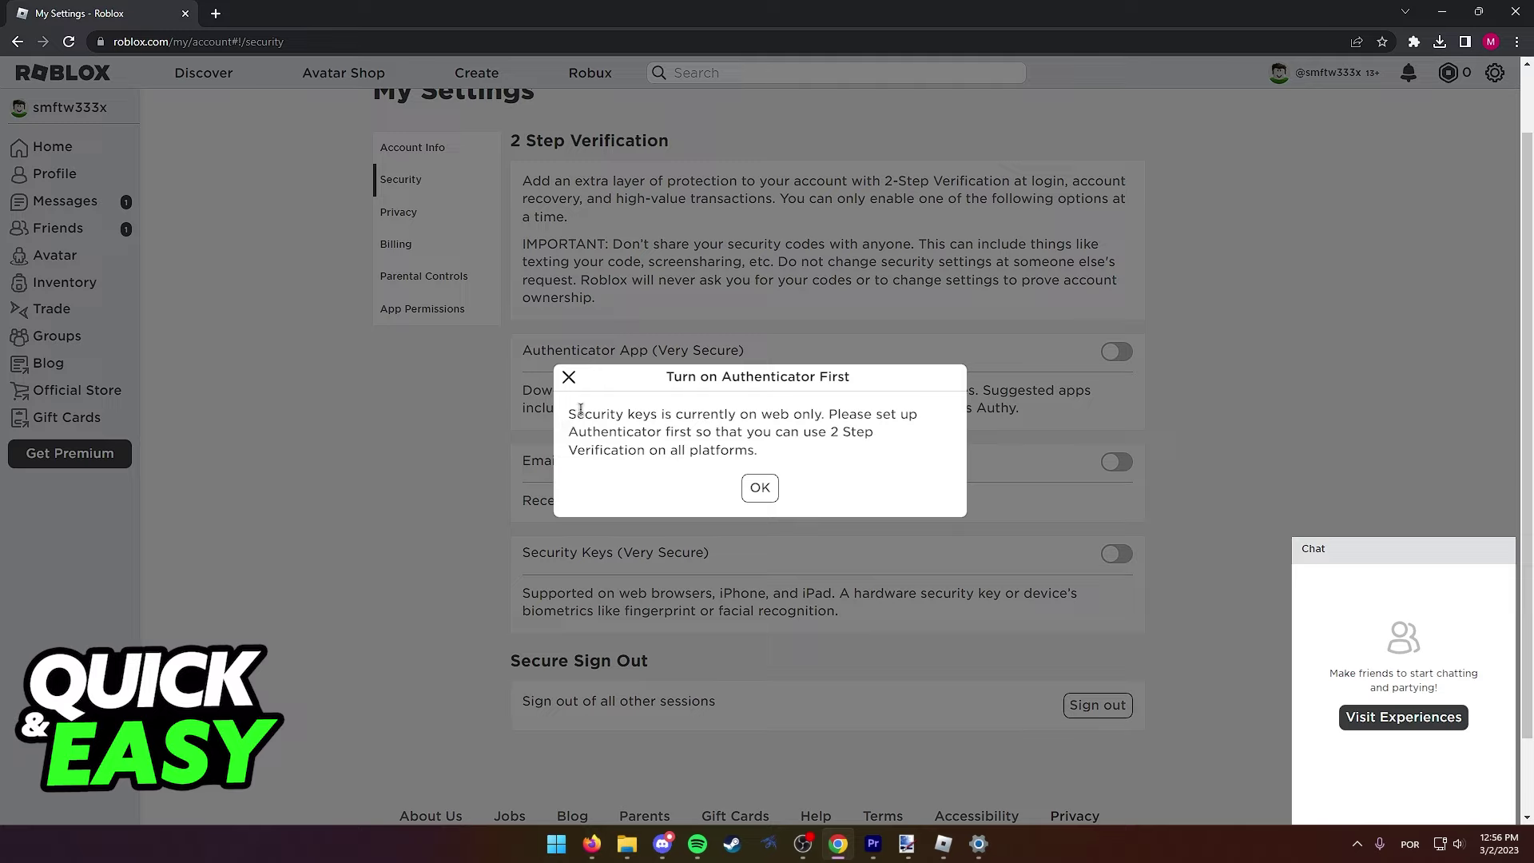
mouse_move(566, 414)
mouse_down()
mouse_move(828, 410)
mouse_move(716, 432)
mouse_move(787, 455)
mouse_up()
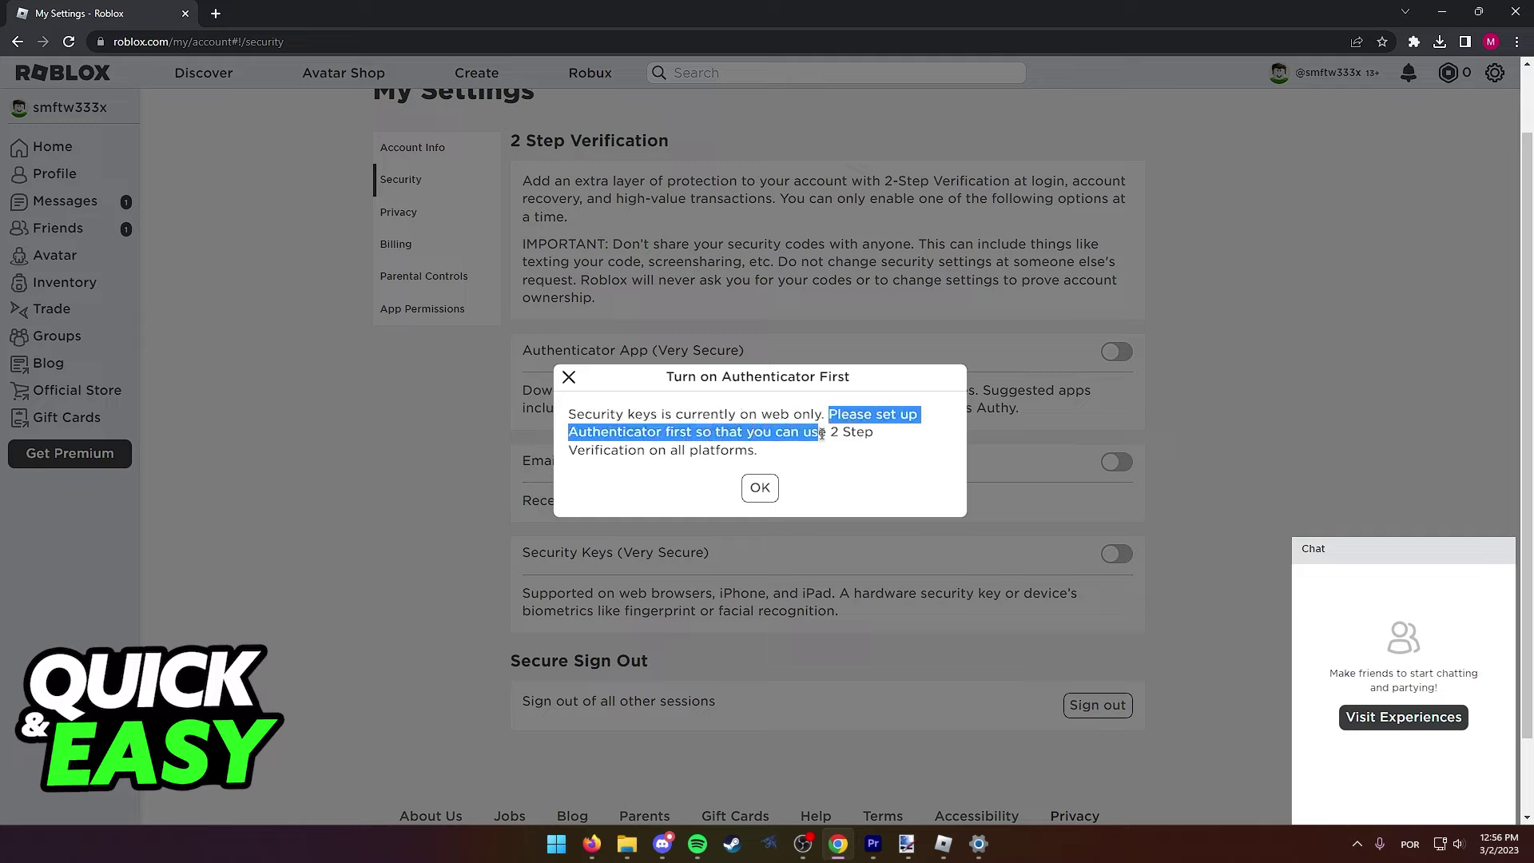
click(787, 454)
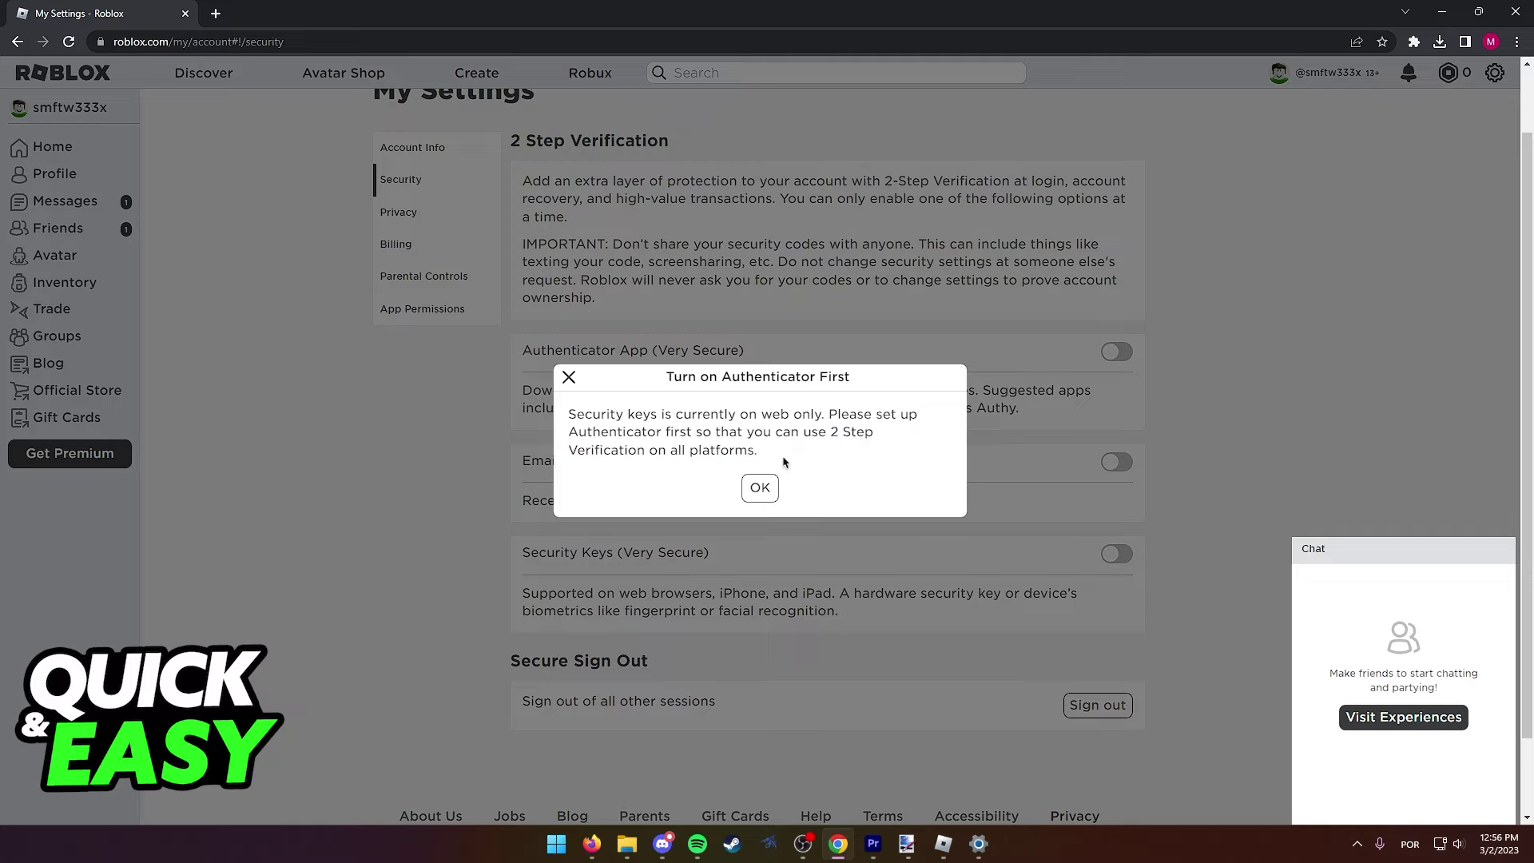
click(759, 486)
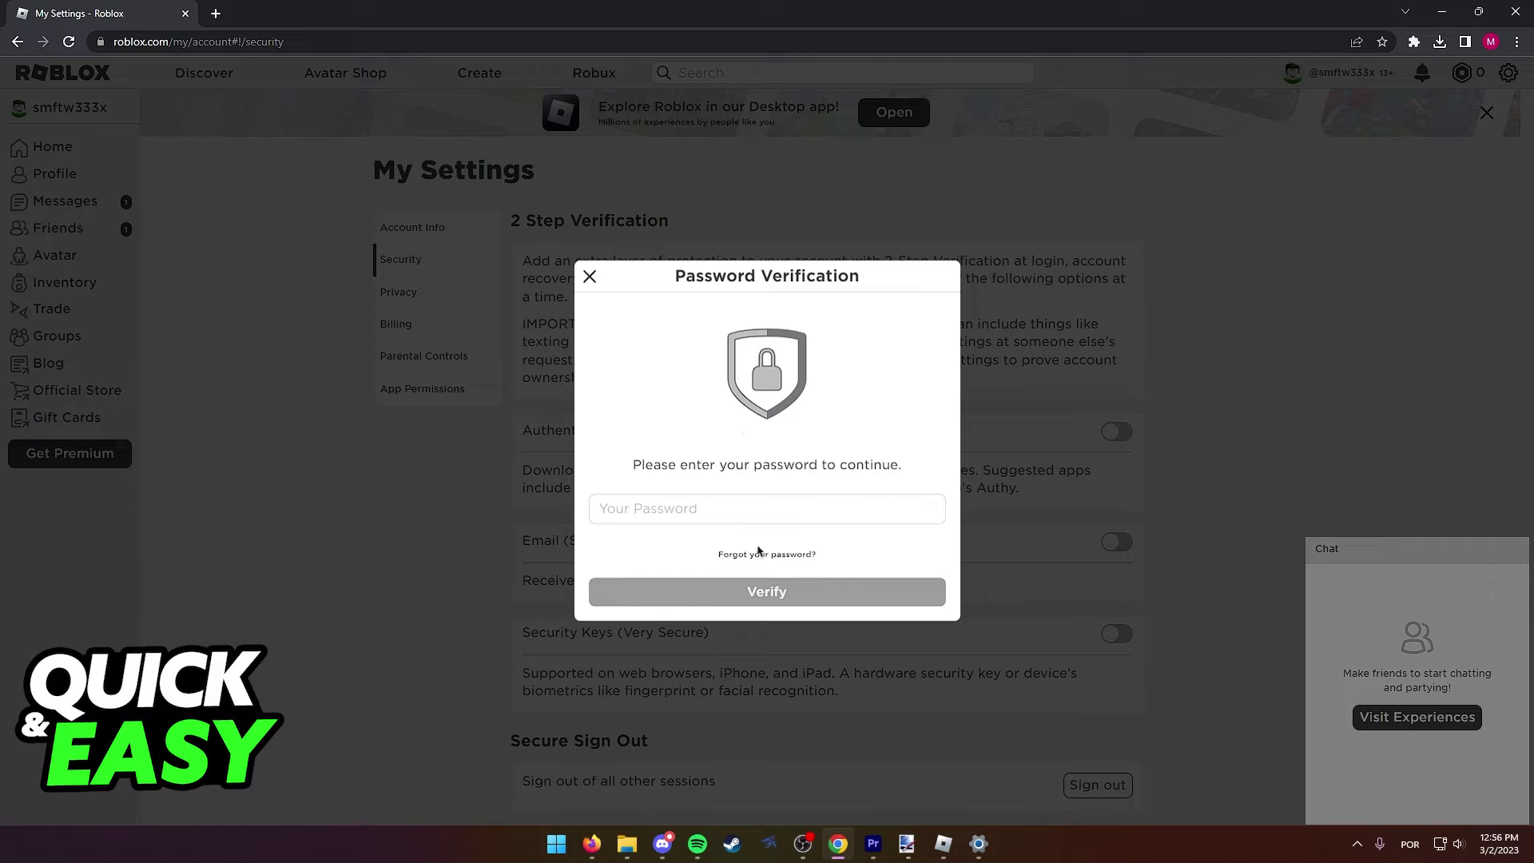
click(742, 510)
text(••••••)
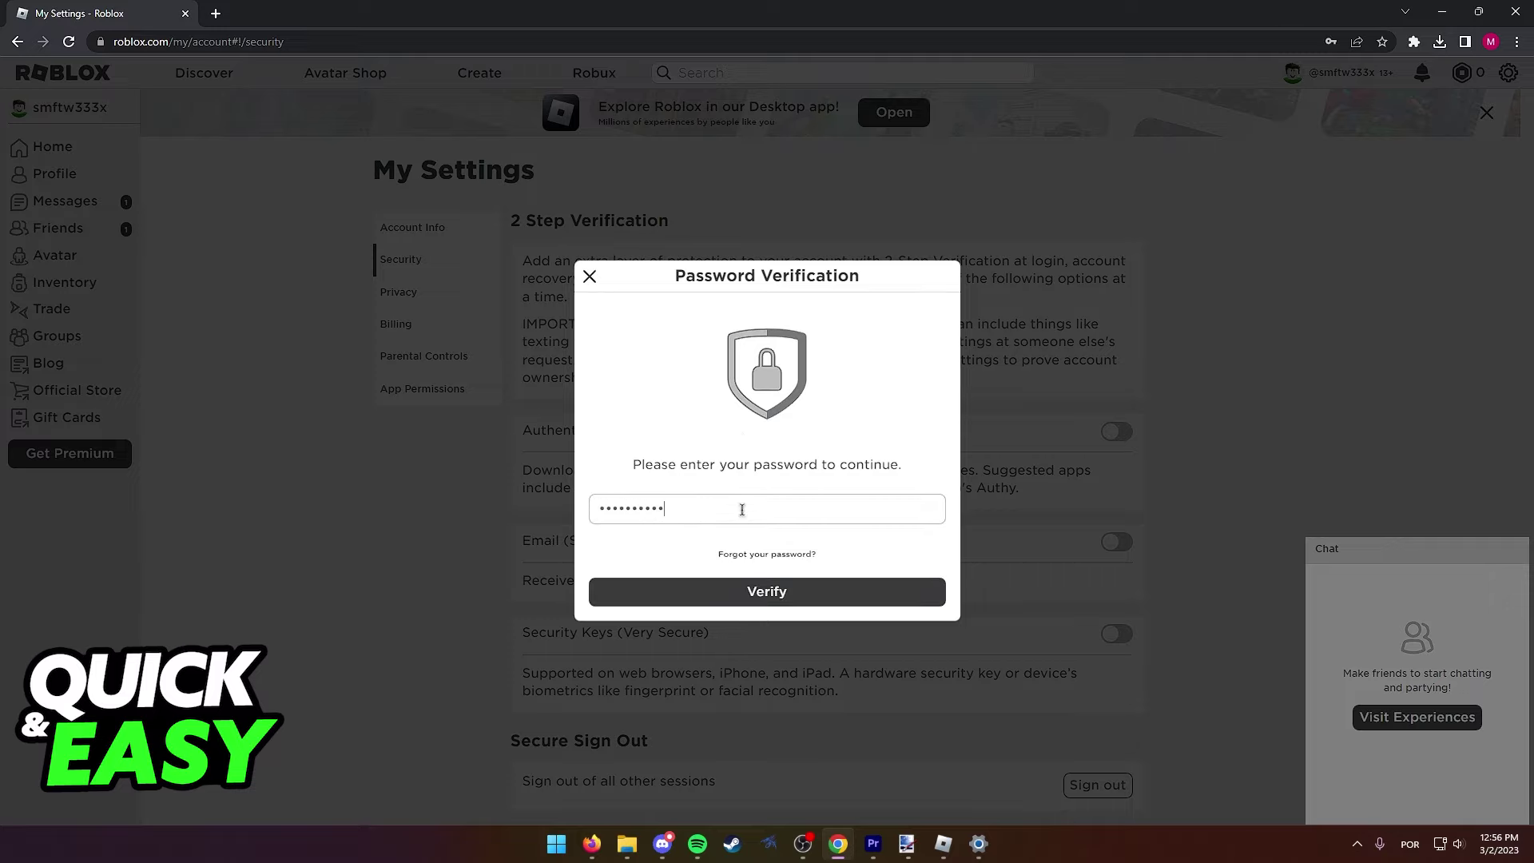
- Submit the password to show the Authenticator Setup QR code awaiting a 6-digit code
click(767, 591)
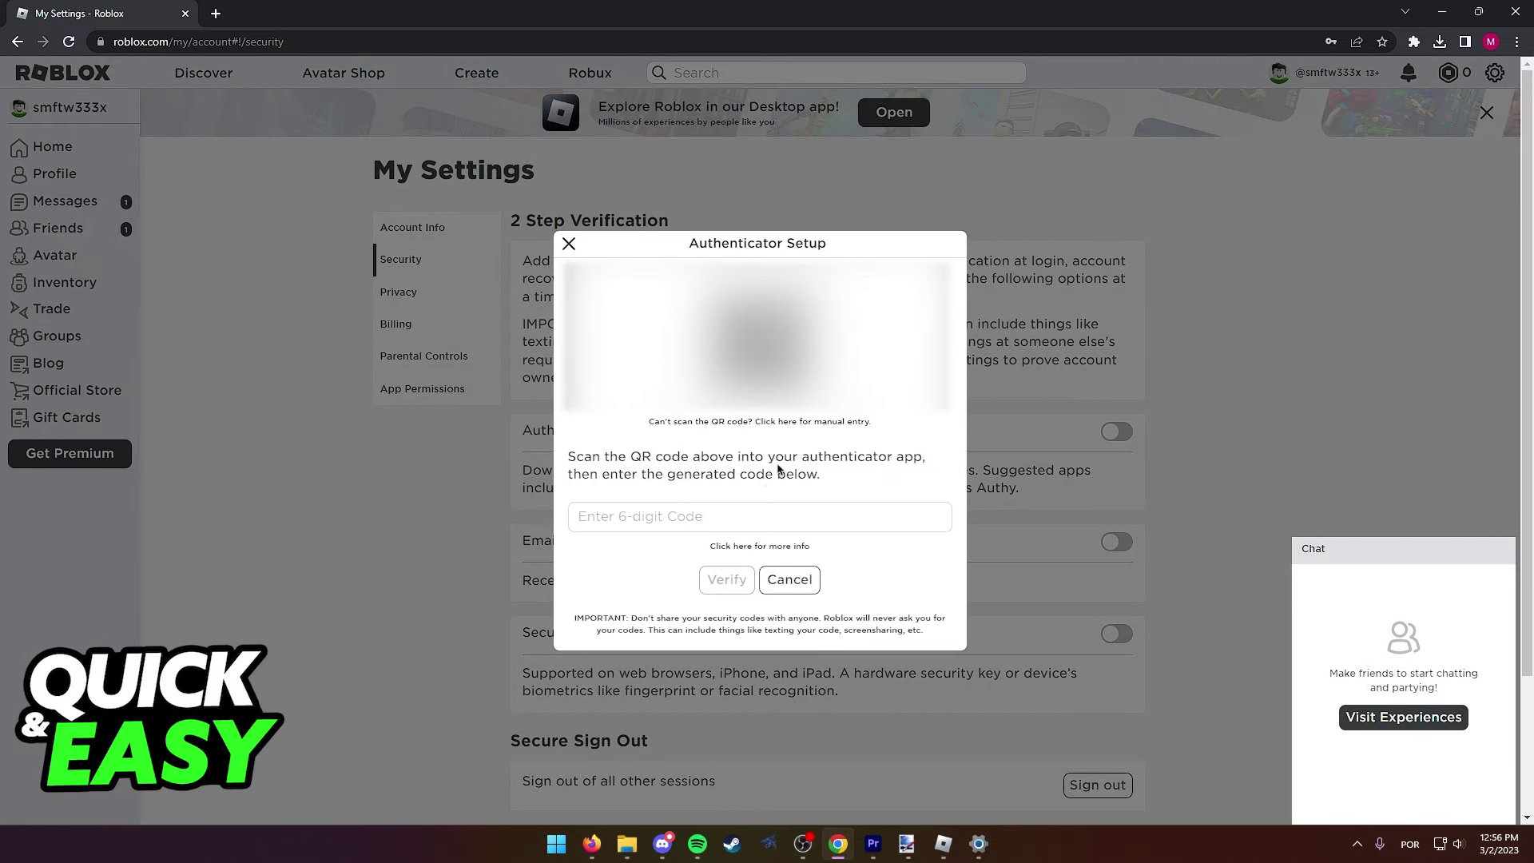